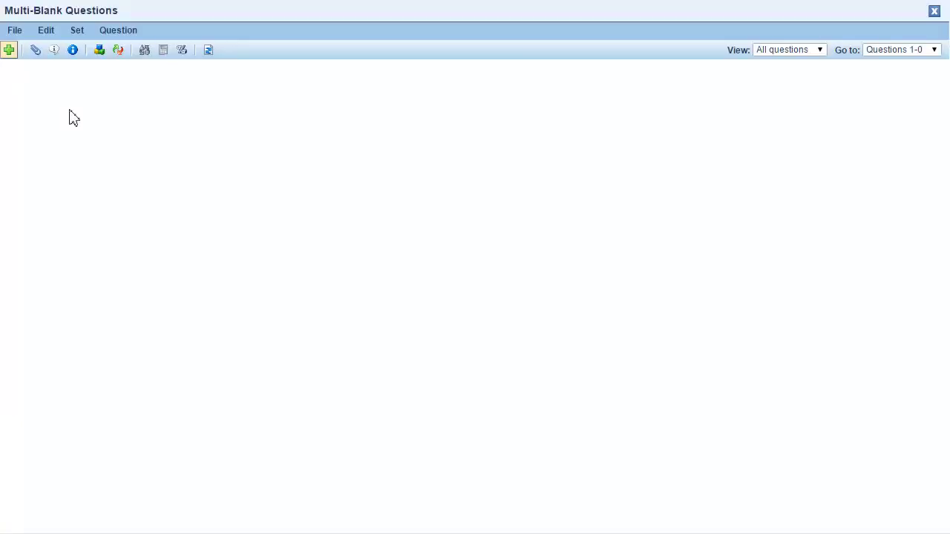
Add a new Multi-Blank question to the set.
left_click(9, 50)
left_click(369, 229)
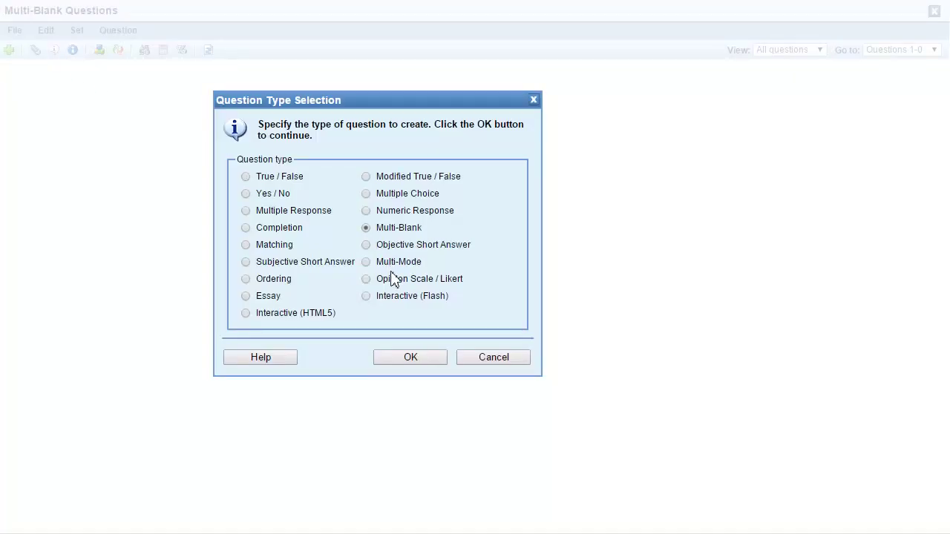
left_click(435, 359)
Paste 'Mars is a planet. The Sun is a star.' as the title and body, selecting 'planet'.
triple_click(145, 53)
type("Mars is a planet. The Sun is a star.")
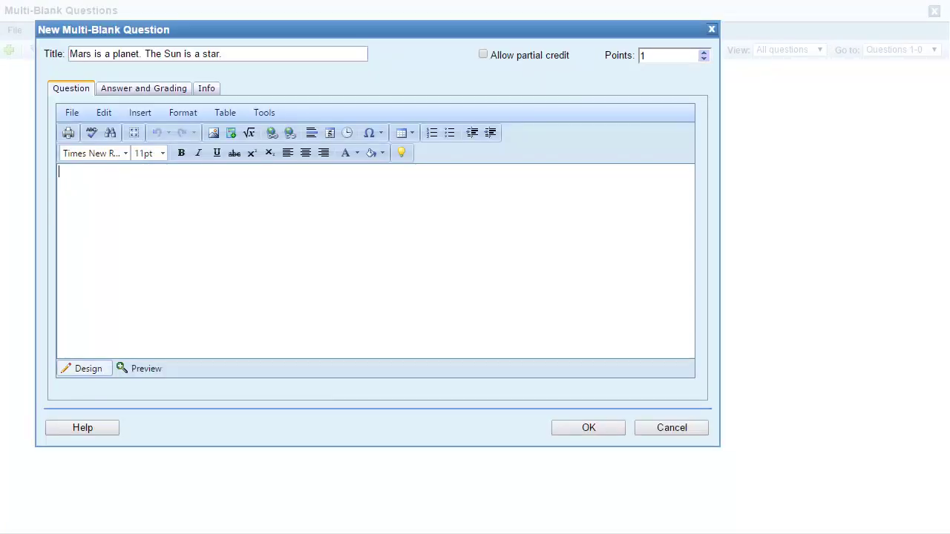
type("Mars is a planet. The Sun is a star.")
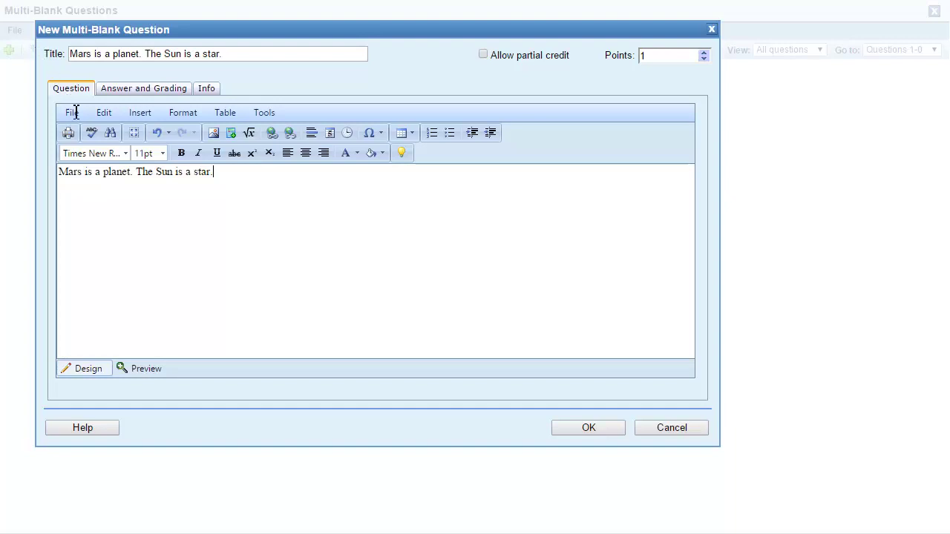
double_click(117, 173)
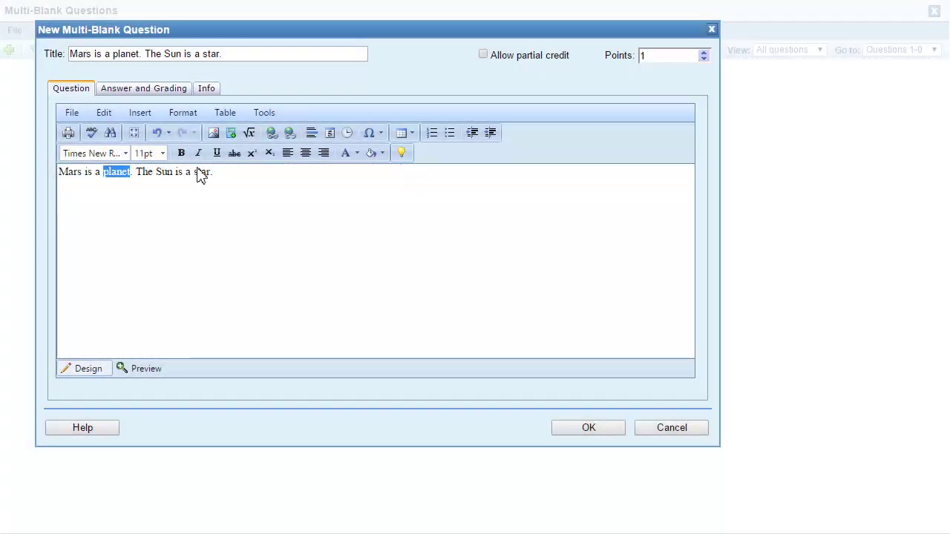
Make 'planet' an answer blank in a cyan answer group named 'planet'.
left_click(400, 154)
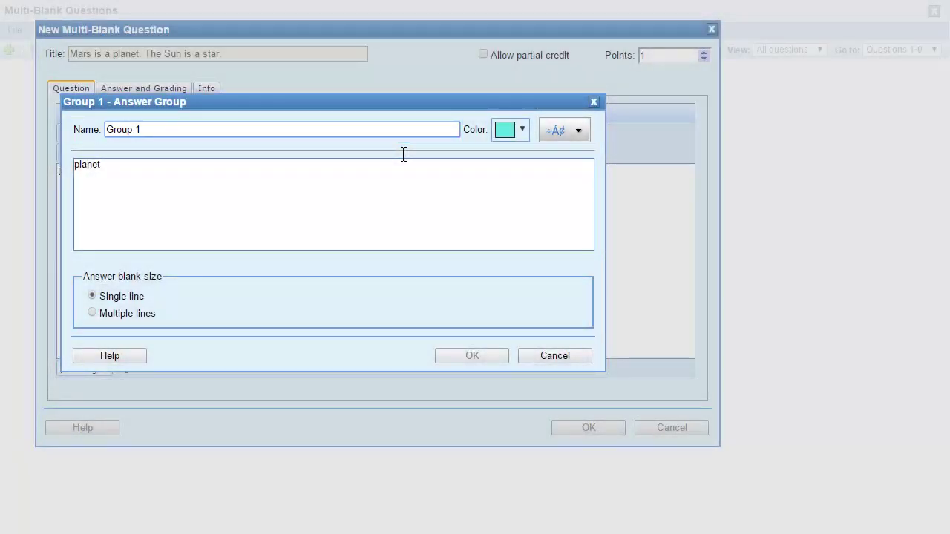
triple_click(174, 129)
type("planet")
left_click(524, 132)
left_click(526, 140)
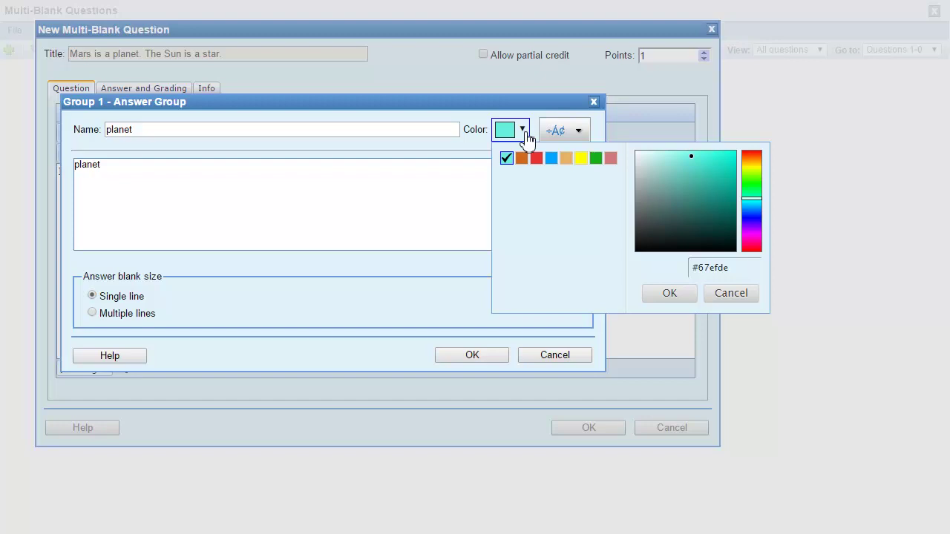
left_click(527, 140)
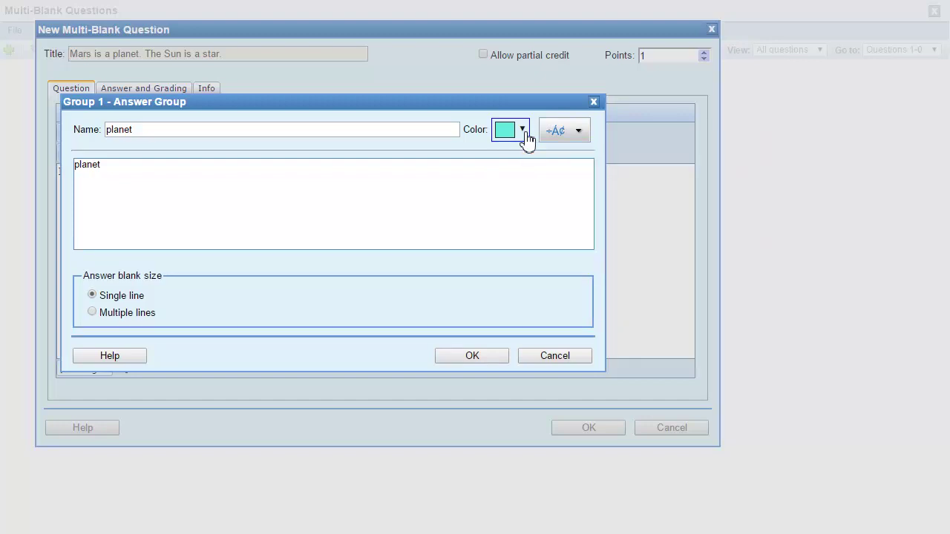
left_click(579, 134)
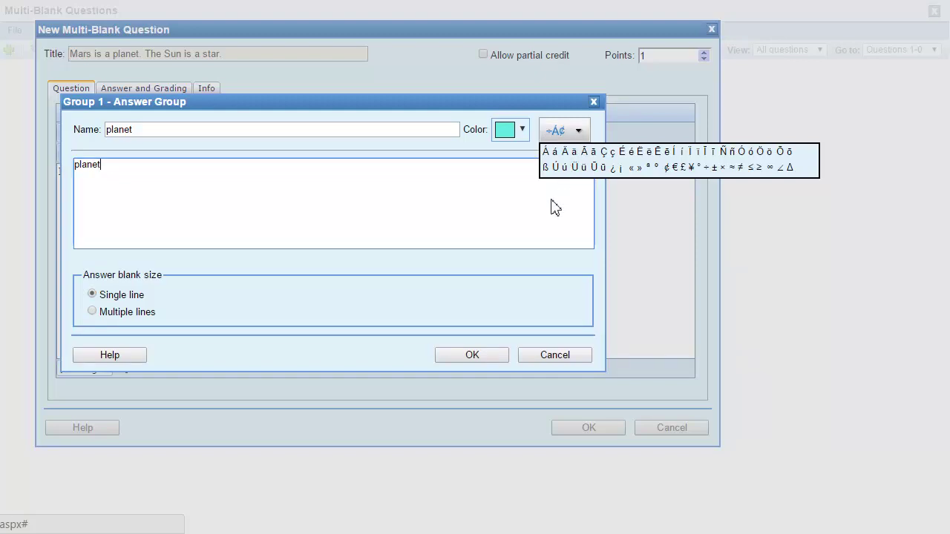
left_click(472, 355)
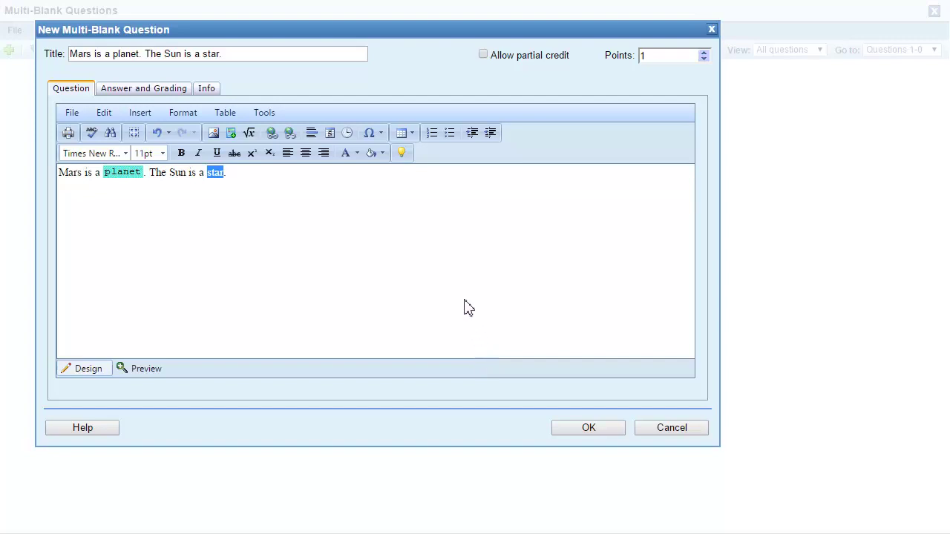
Make 'star' an answer blank in a new orange answer group named 'star'.
left_click(407, 155)
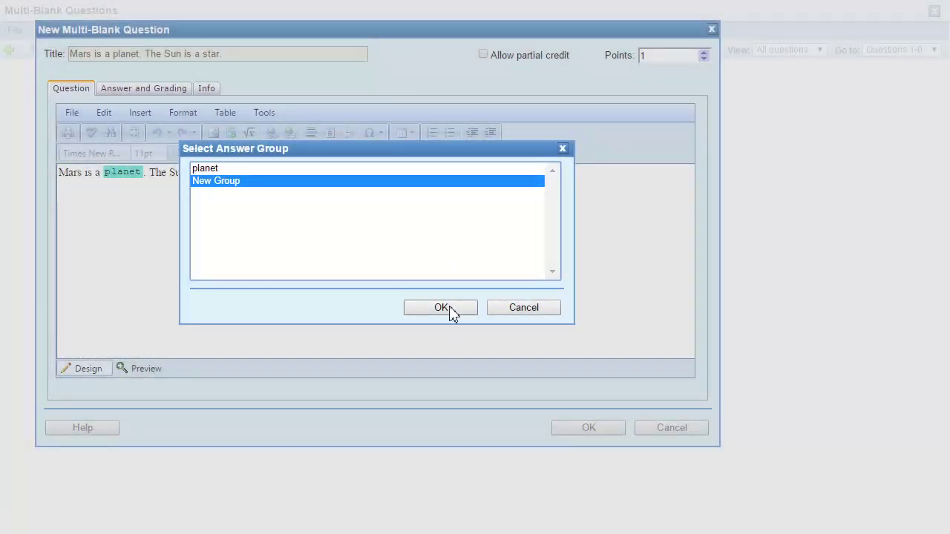
left_click(449, 309)
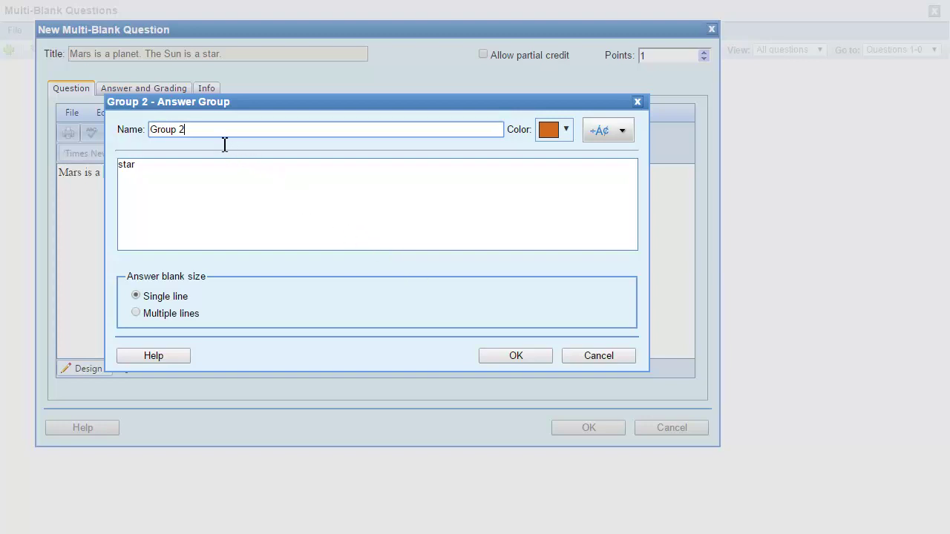
triple_click(187, 129)
type("star")
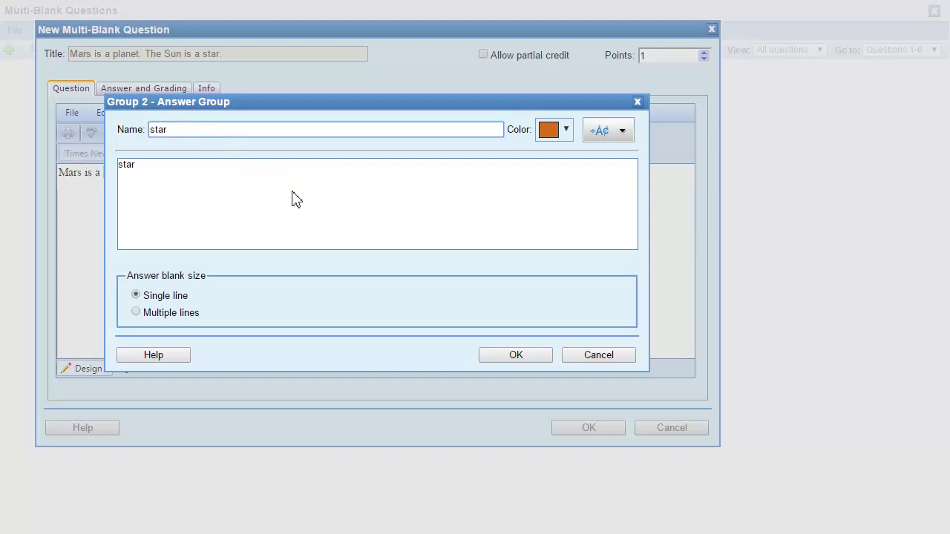
left_click(526, 353)
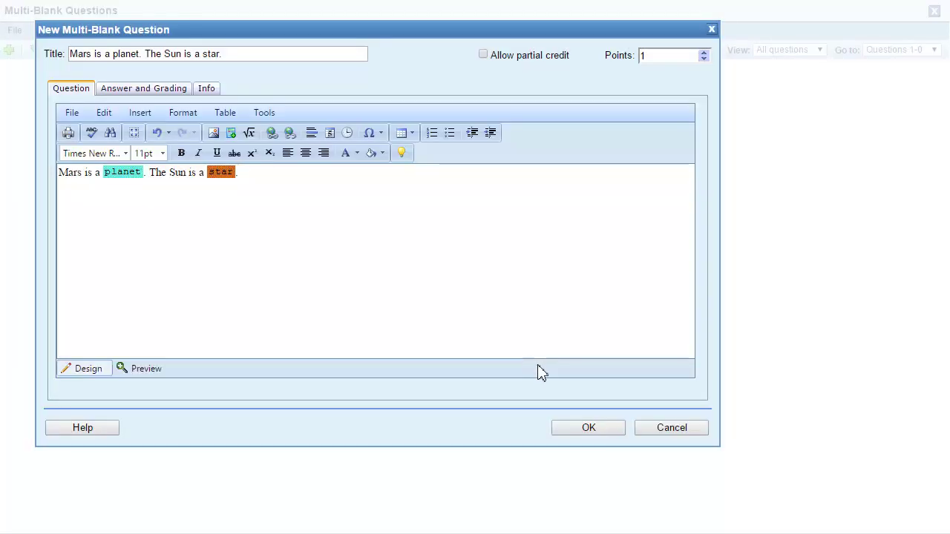
Save the finished Mars question.
left_click(604, 428)
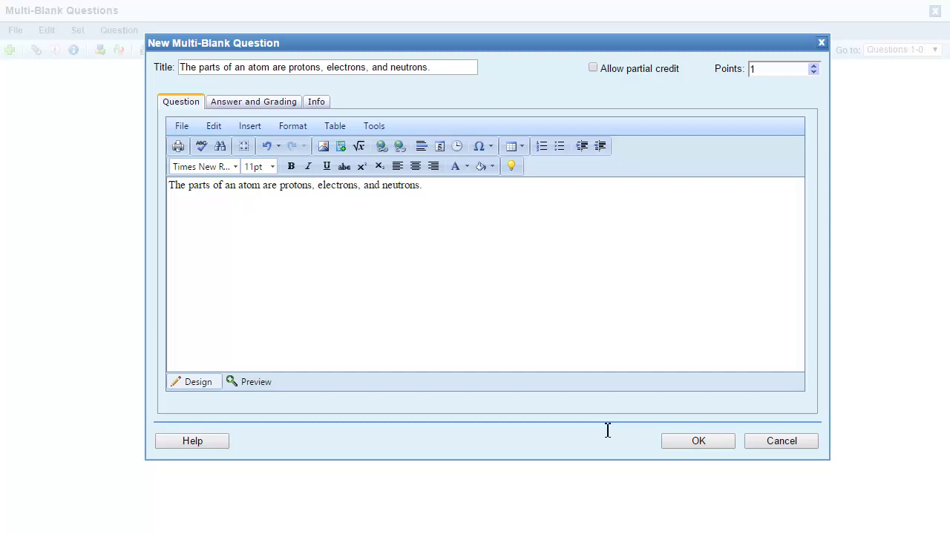
Blank out 'protons' in a new cyan answer group named 'Part of Atom'.
double_click(291, 186)
left_click(511, 167)
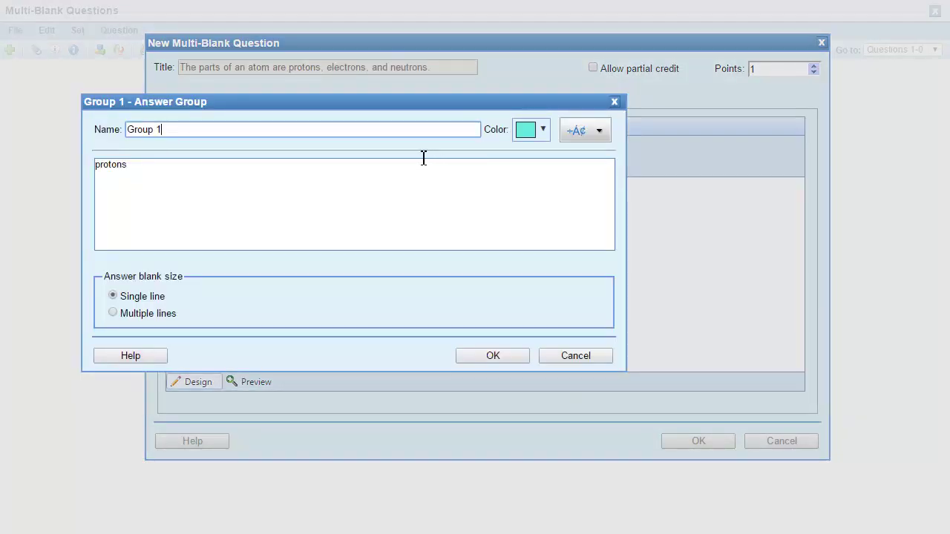
key("ctrl+a")
type("Part of Atom")
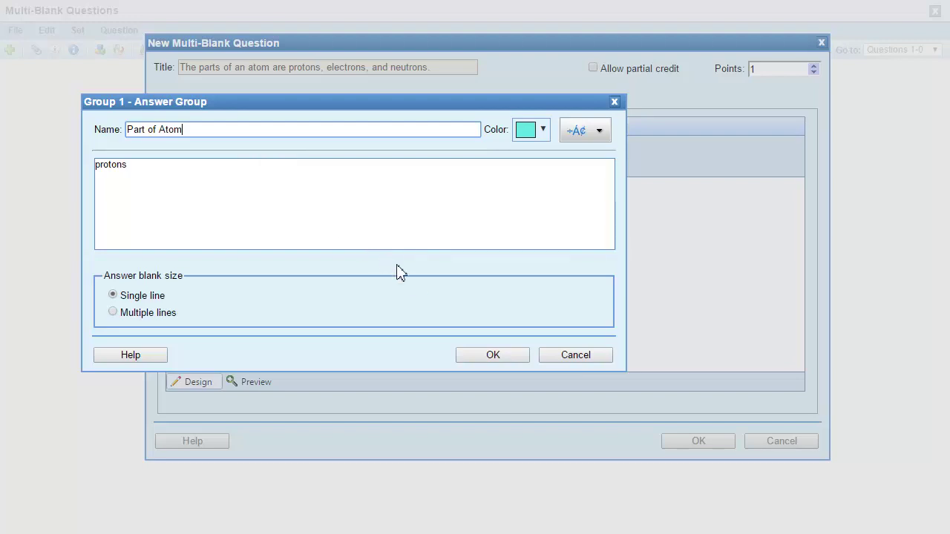
left_click(519, 358)
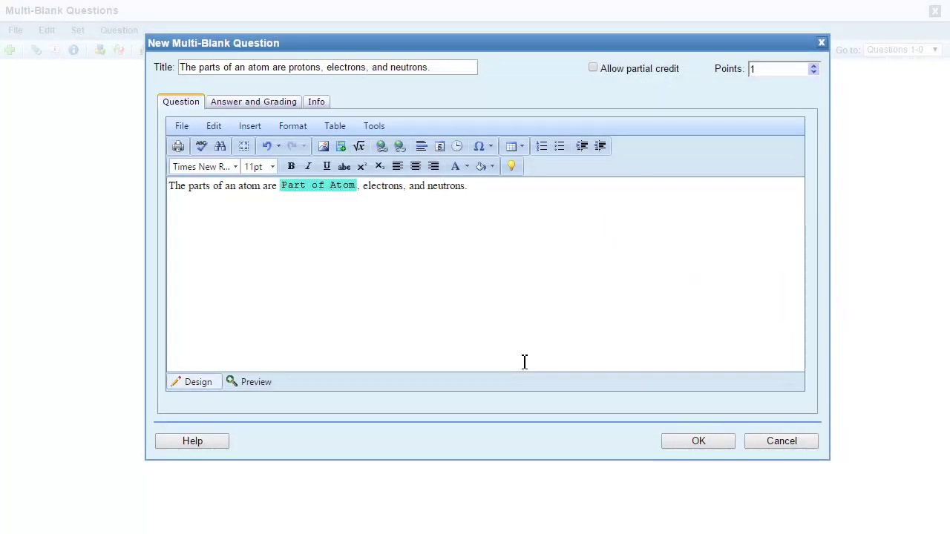
Add 'electrons' as a blank in the existing Part of Atom group.
double_click(377, 190)
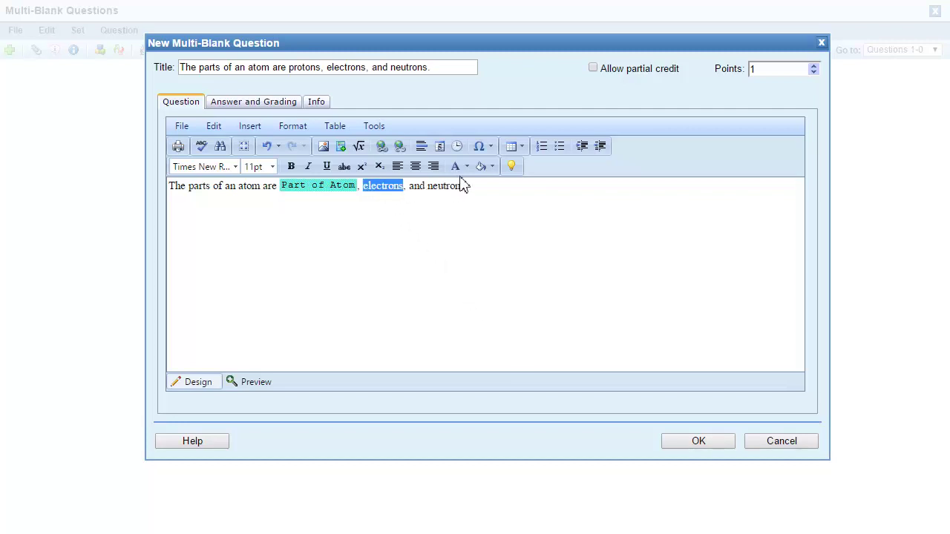
left_click(512, 167)
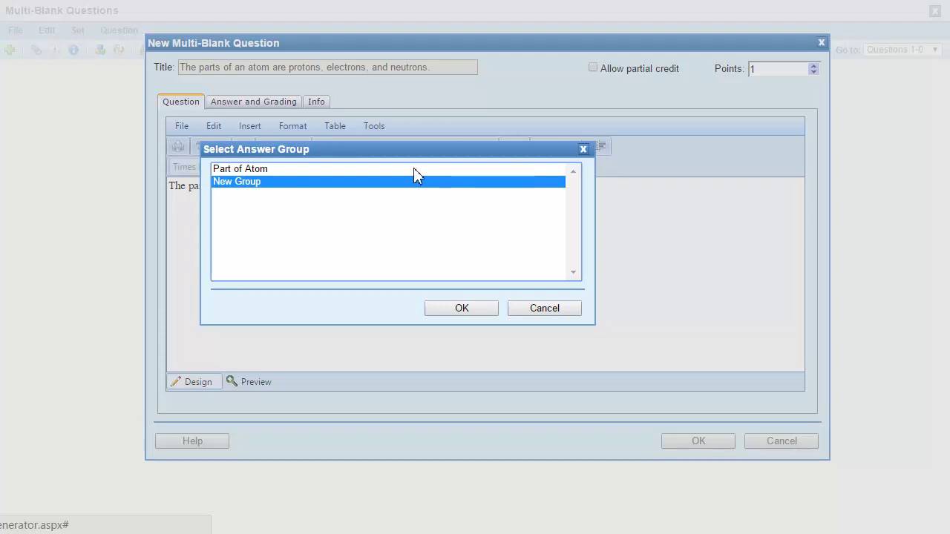
left_click(293, 170)
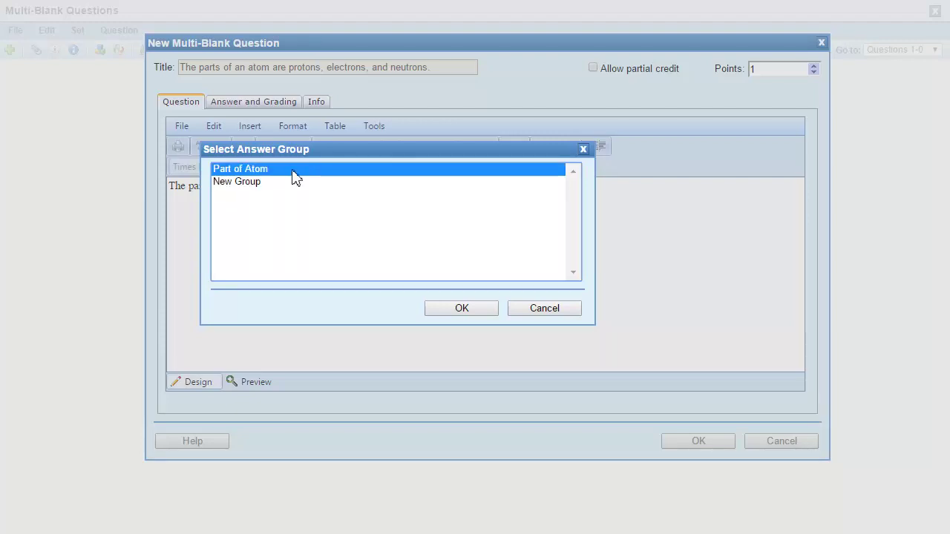
left_click(474, 311)
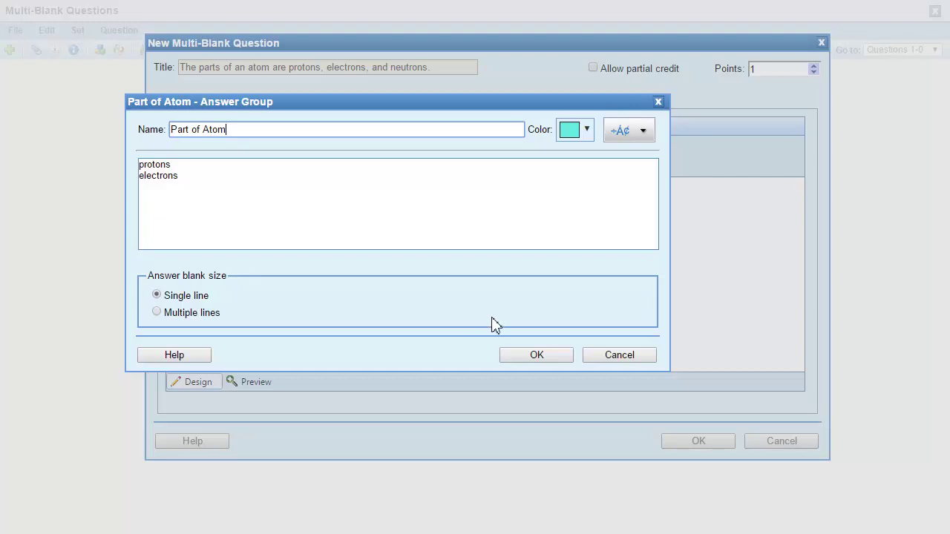
left_click(567, 355)
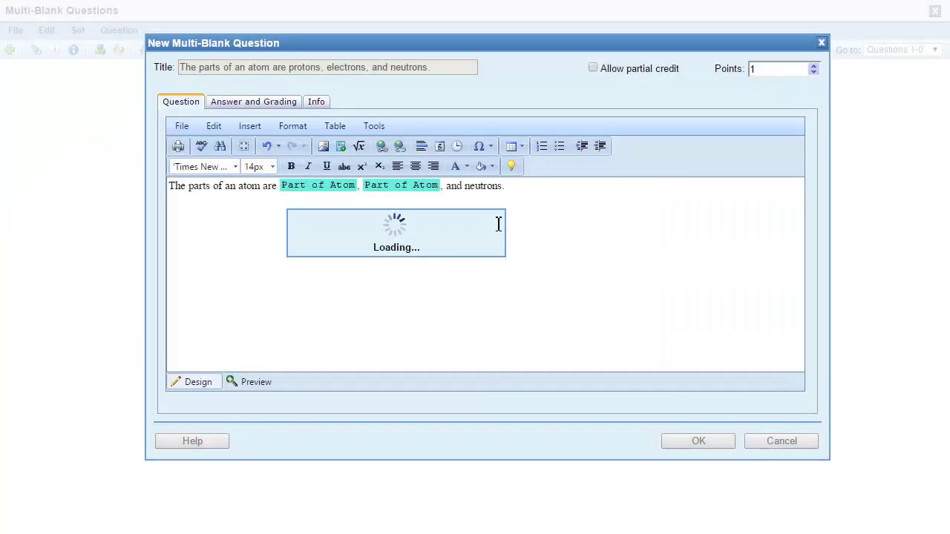
Add 'neutrons' as a Part of Atom blank and save the atom question.
double_click(477, 186)
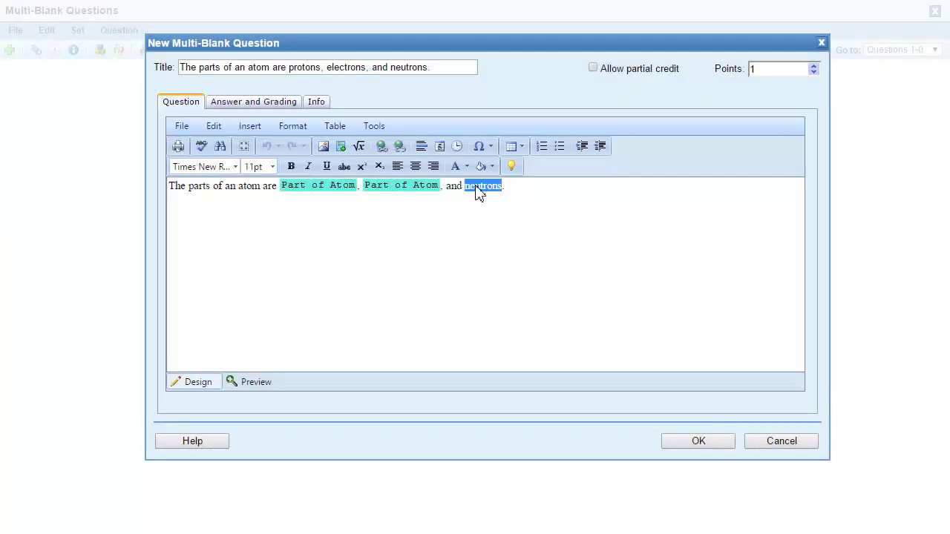
left_click(511, 167)
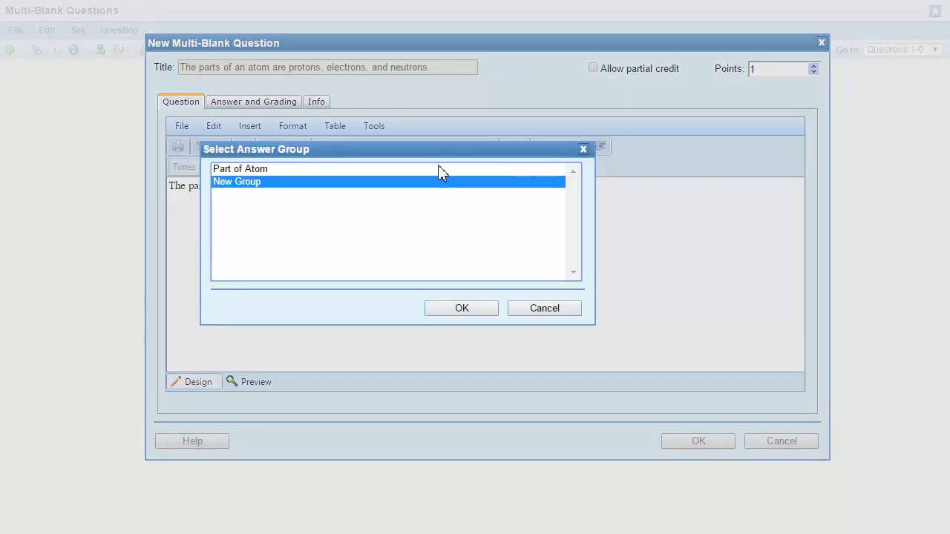
left_click(298, 169)
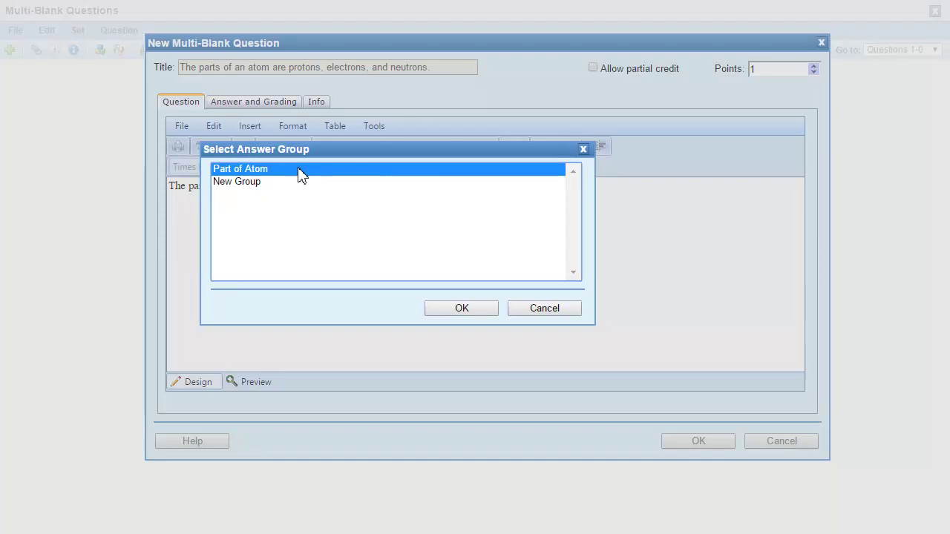
left_click(485, 308)
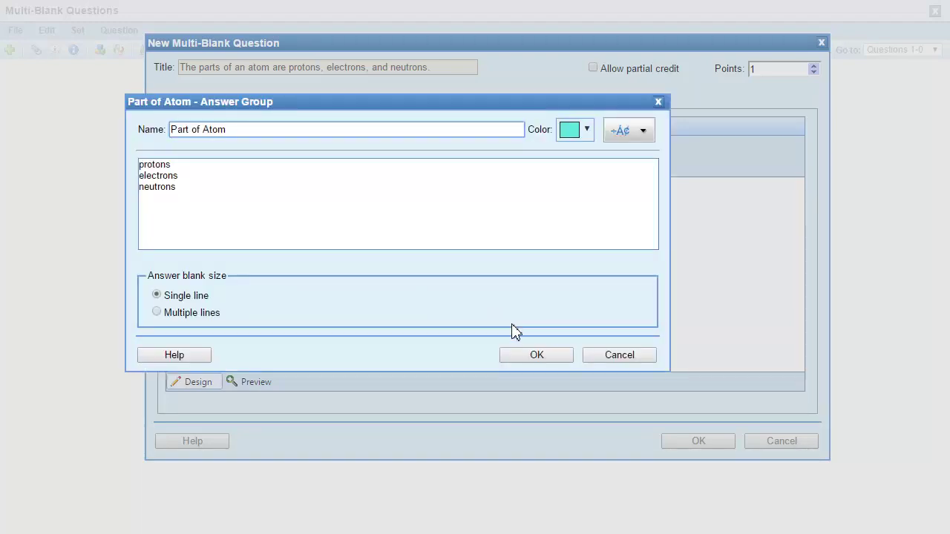
left_click(536, 354)
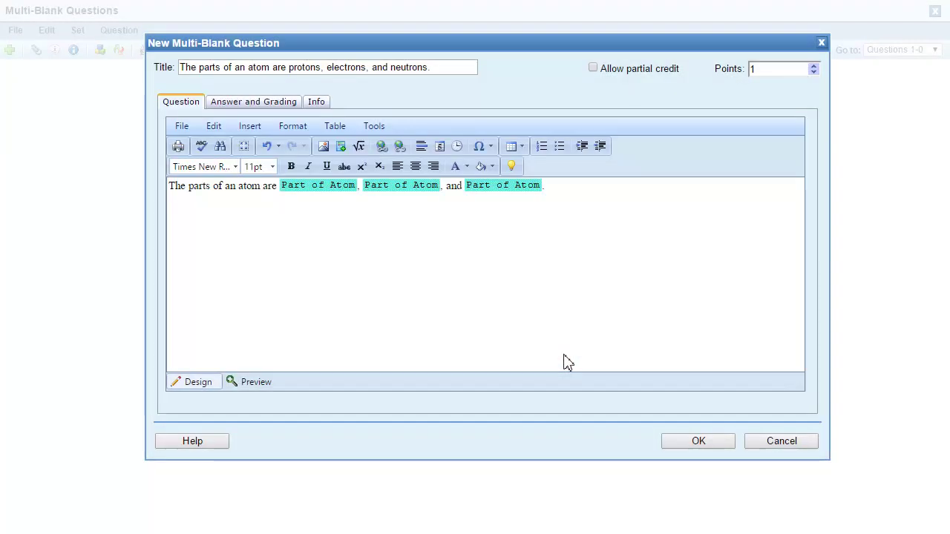
left_click(727, 445)
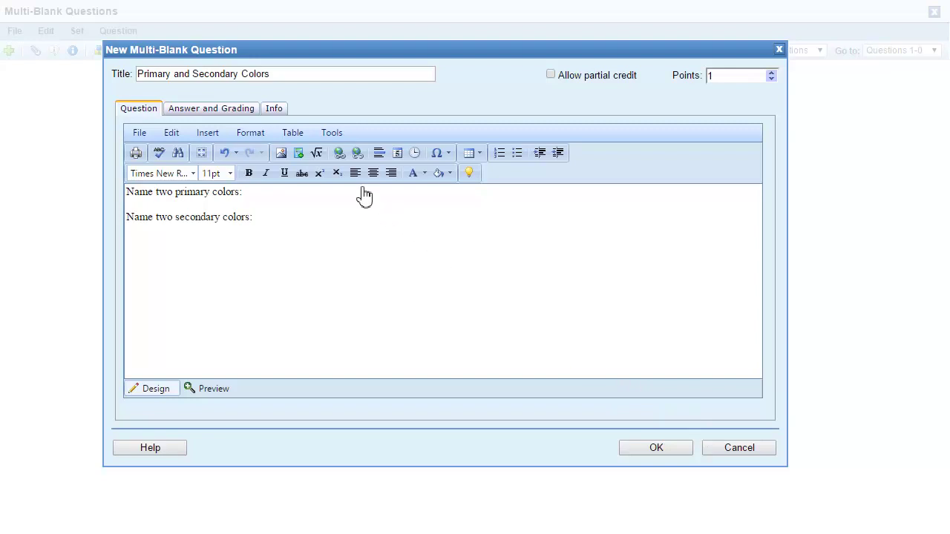
Show the Answer and Grading settings for the Primary and Secondary Colors question.
left_click(252, 113)
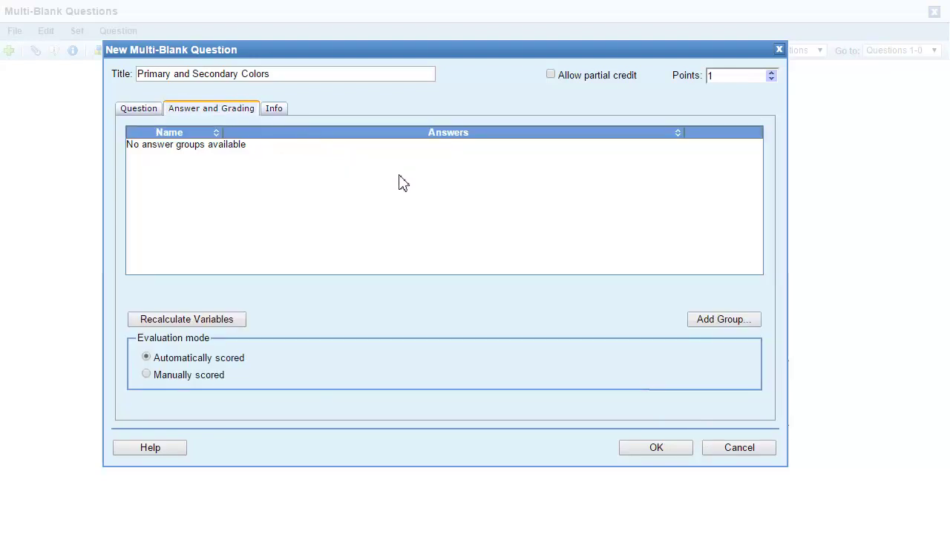
Create a Primary answer group accepting red, blue and yellow.
left_click(732, 320)
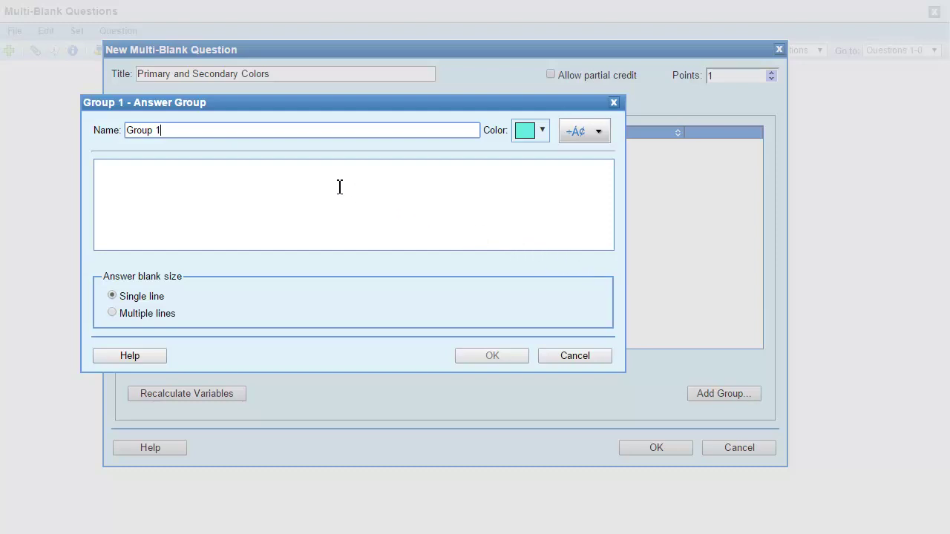
triple_click(176, 130)
type("Primary")
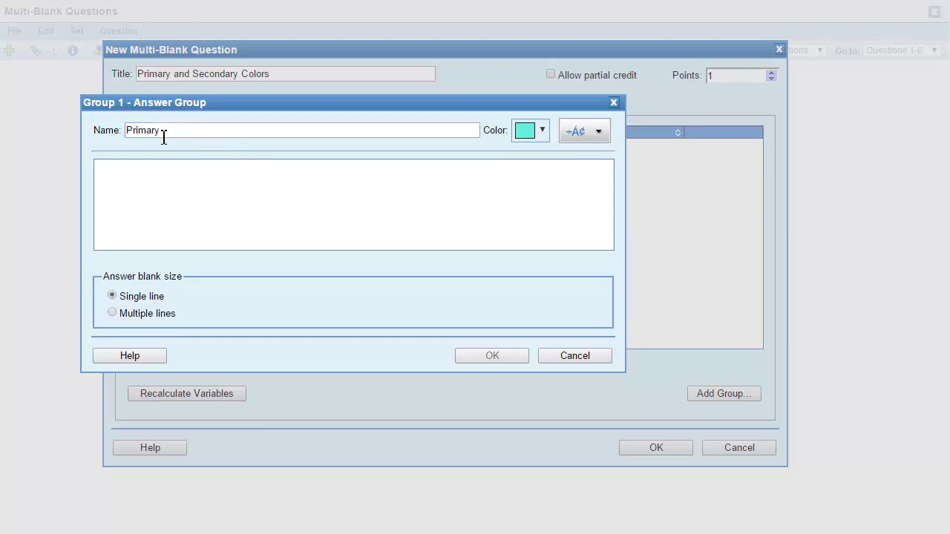
left_click(101, 169)
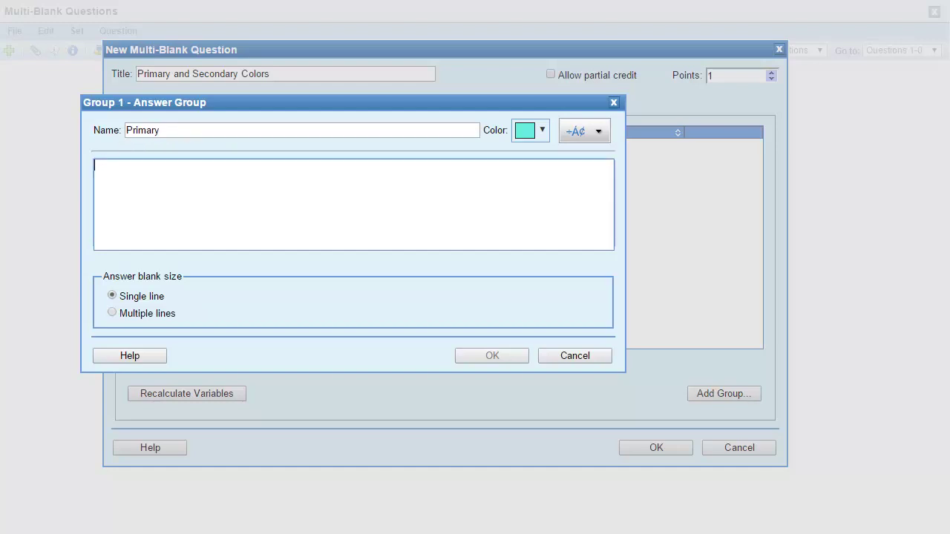
type("red blue yellow")
left_click(508, 357)
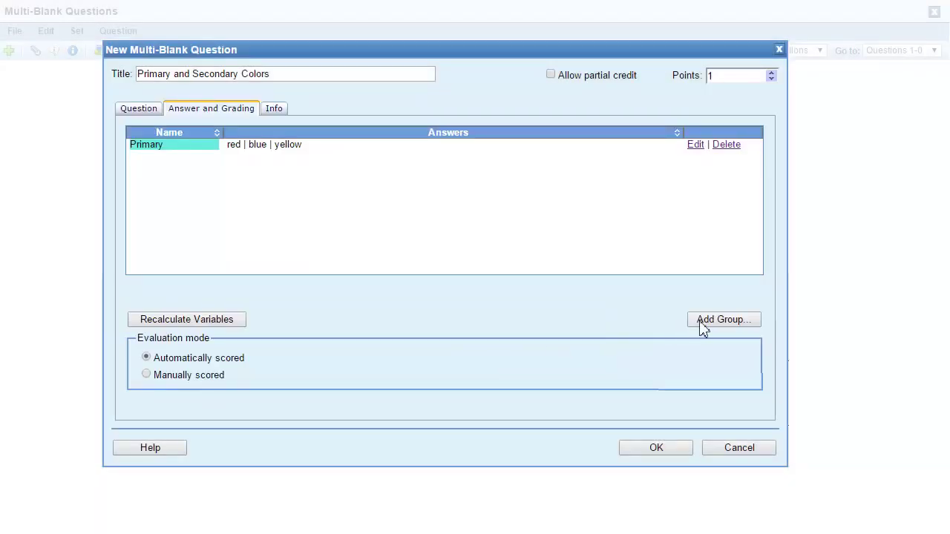
Create a Secondary answer group accepting Orange, Purple and Green.
left_click(723, 320)
key("ctrl+a")
type("Secondary")
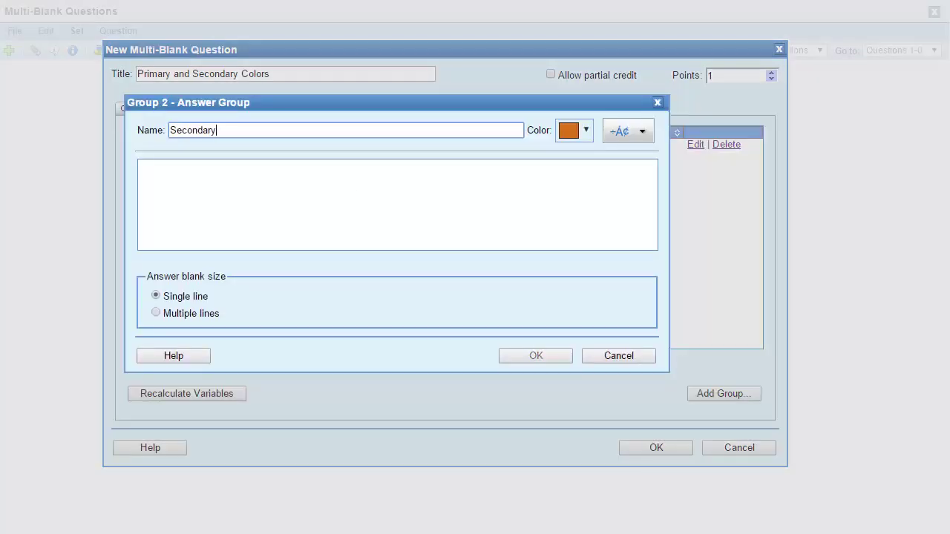
key("Tab")
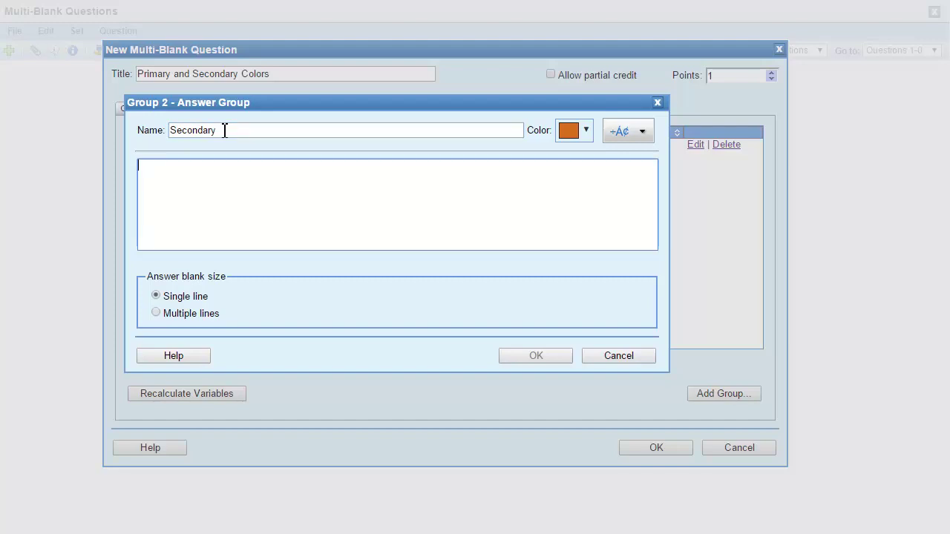
type("Orange Purple Green")
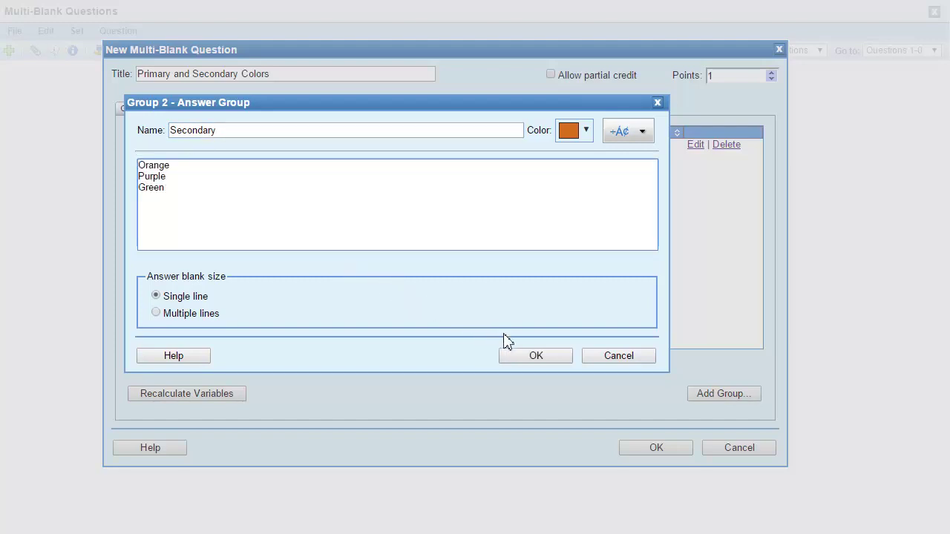
left_click(557, 358)
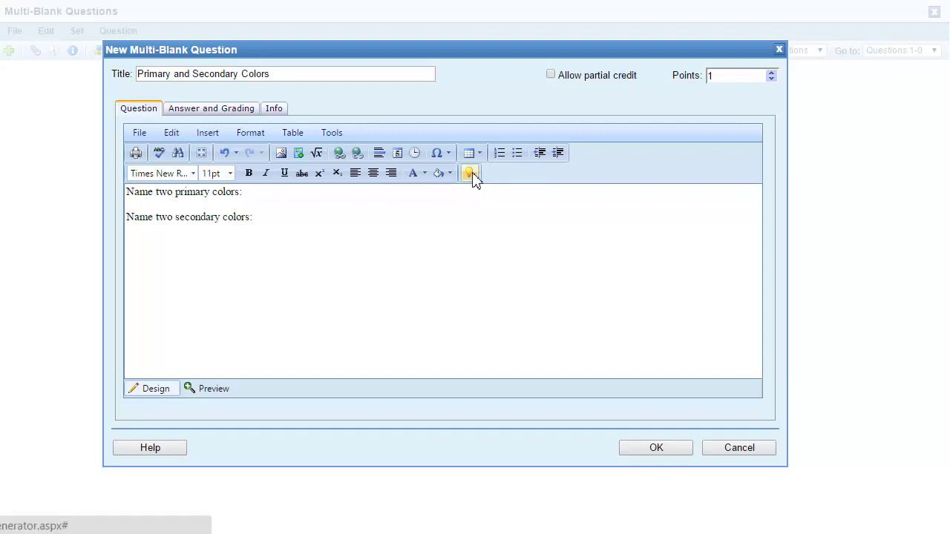
Insert two Primary answer blanks after the primary colors prompt.
left_click(470, 173)
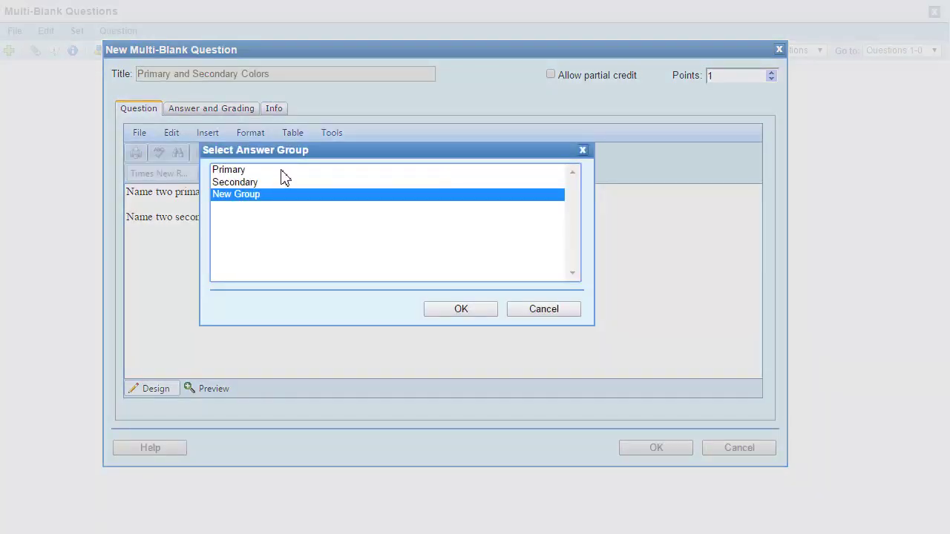
left_click(229, 172)
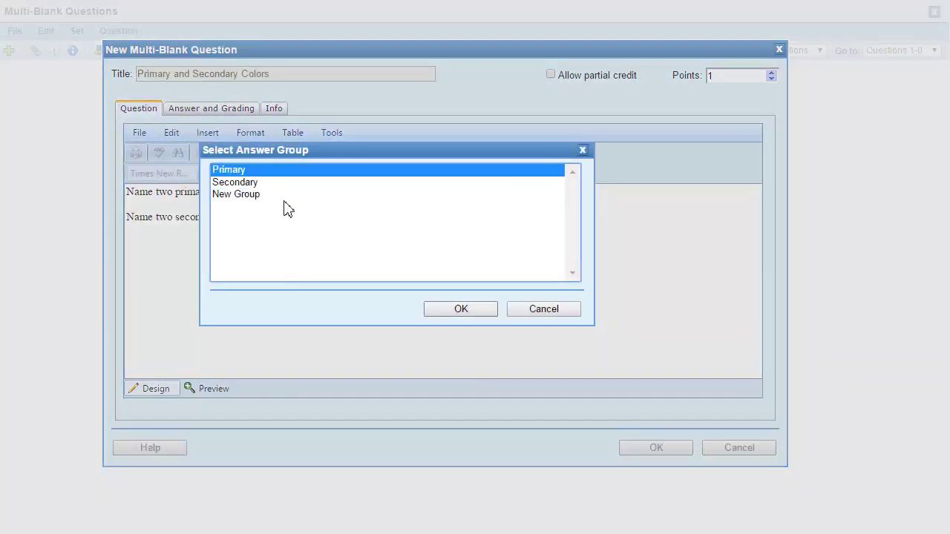
left_click(487, 312)
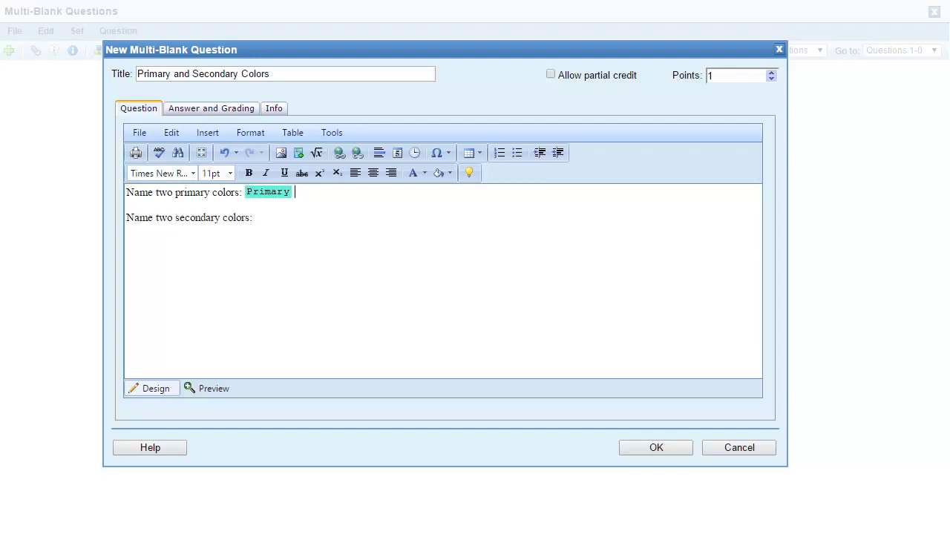
left_click(469, 173)
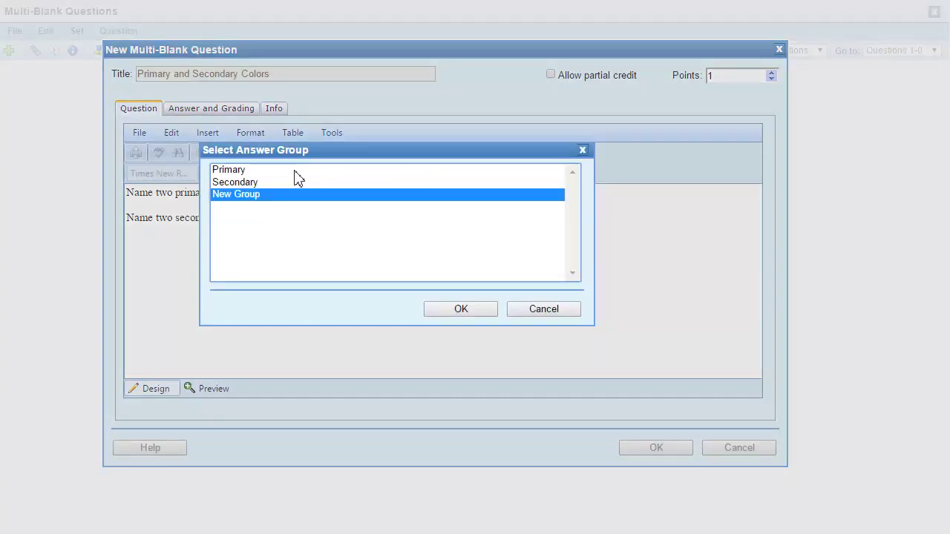
left_click(249, 171)
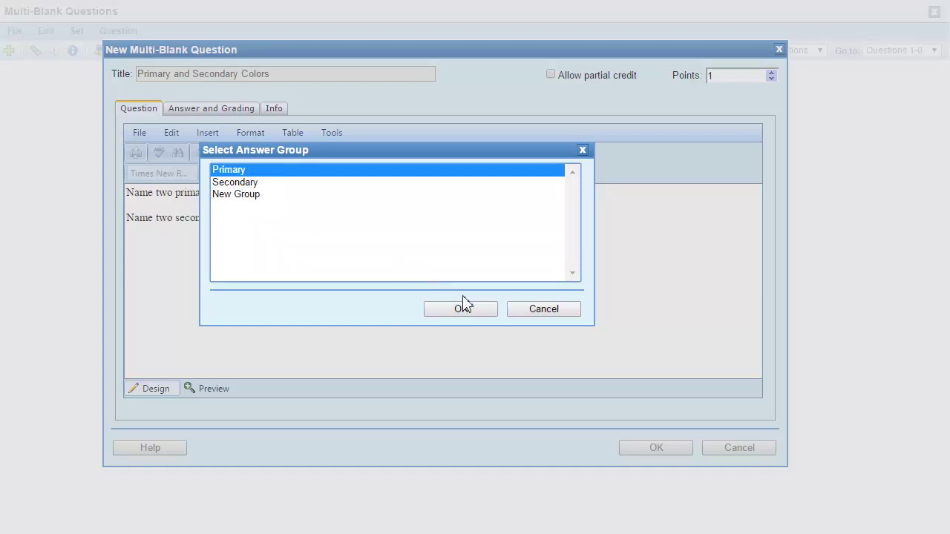
left_click(485, 314)
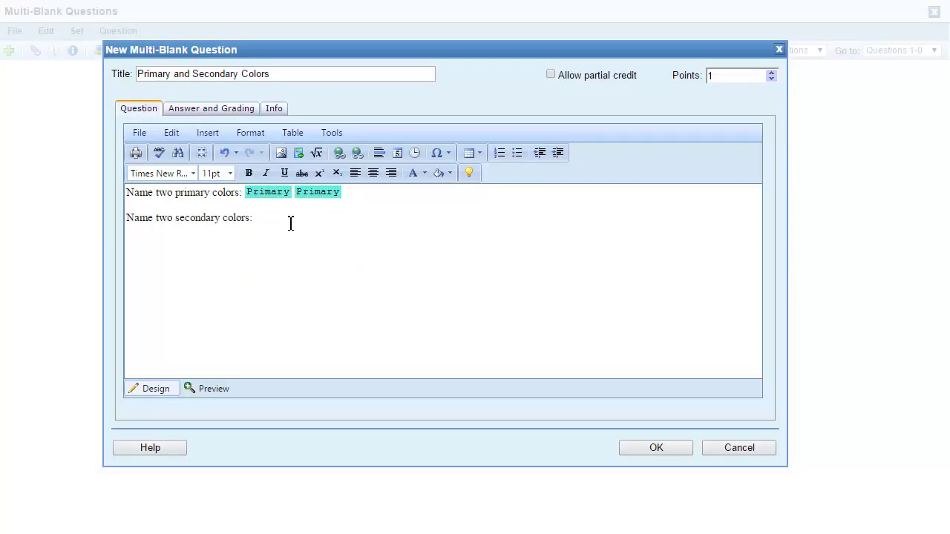
Insert two Secondary blanks after the secondary colors prompt and save the question.
left_click(469, 173)
left_click(256, 182)
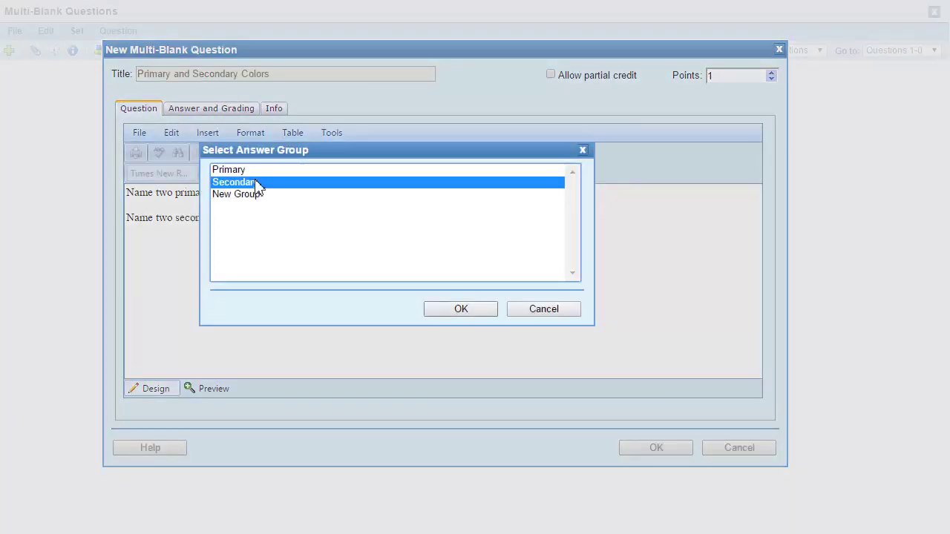
left_click(488, 311)
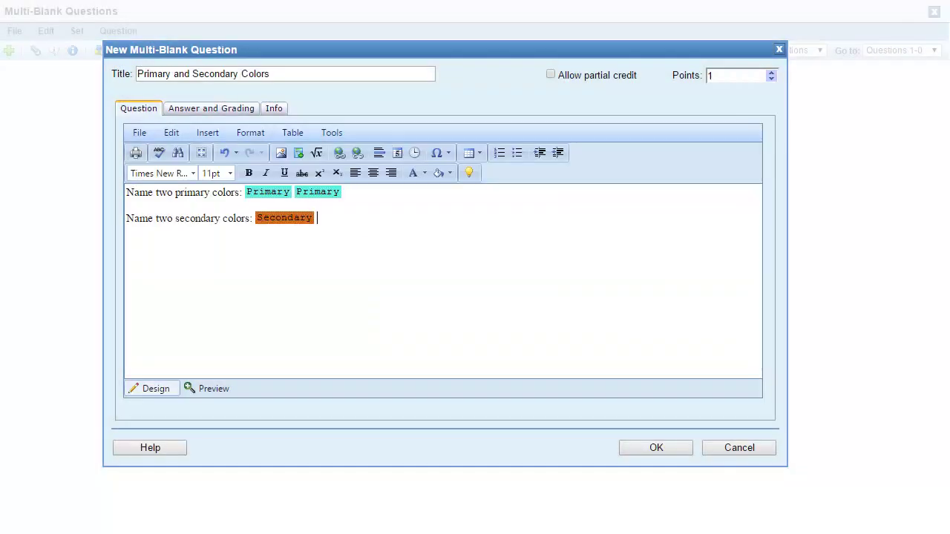
left_click(474, 173)
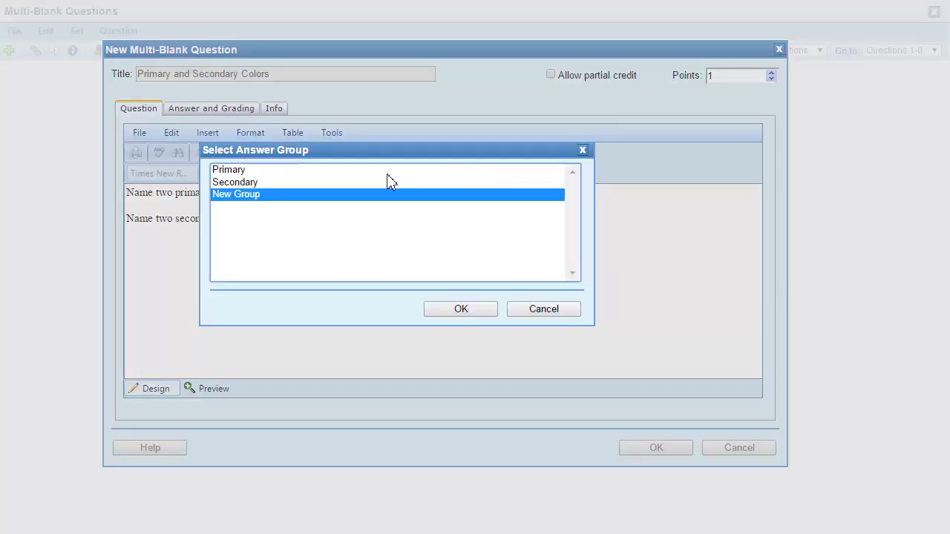
left_click(253, 182)
left_click(479, 314)
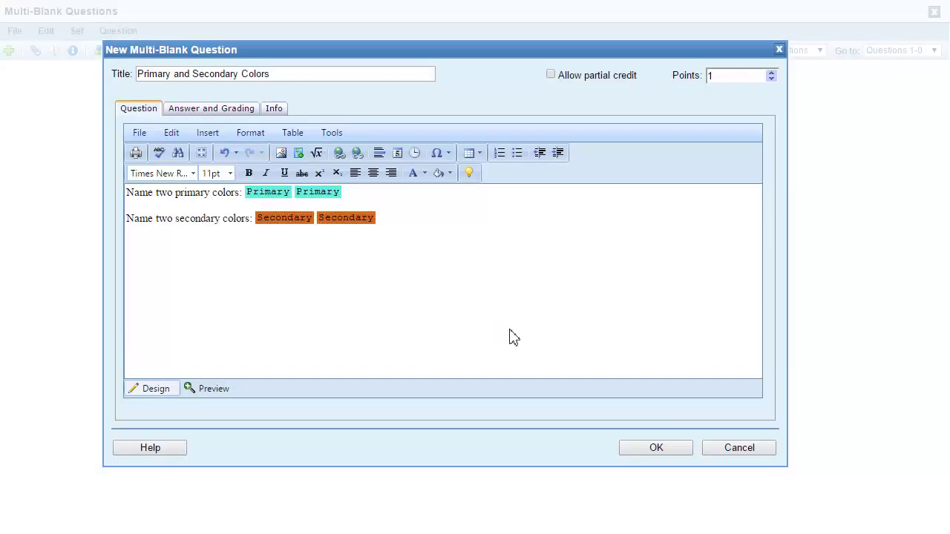
left_click(680, 449)
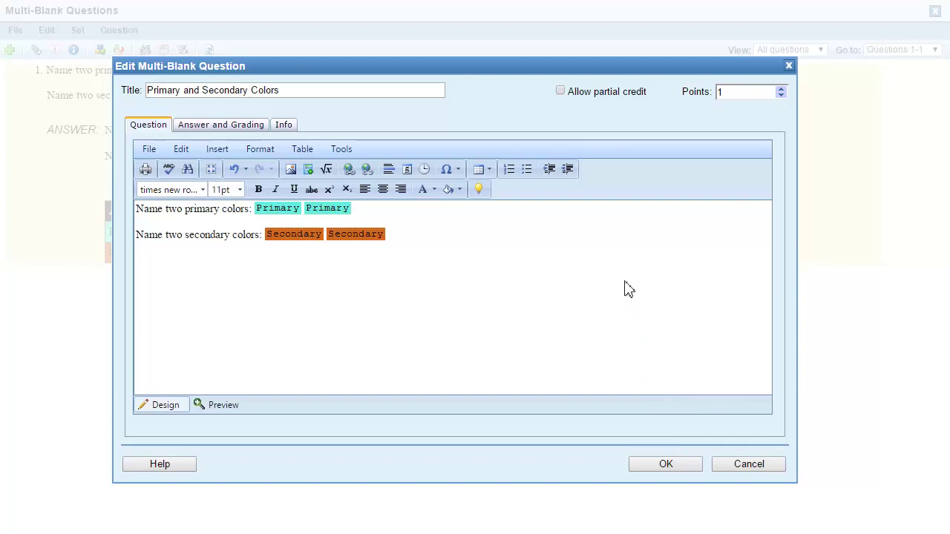
Allow partial credit and raise the question's point value to 3.
left_click(561, 92)
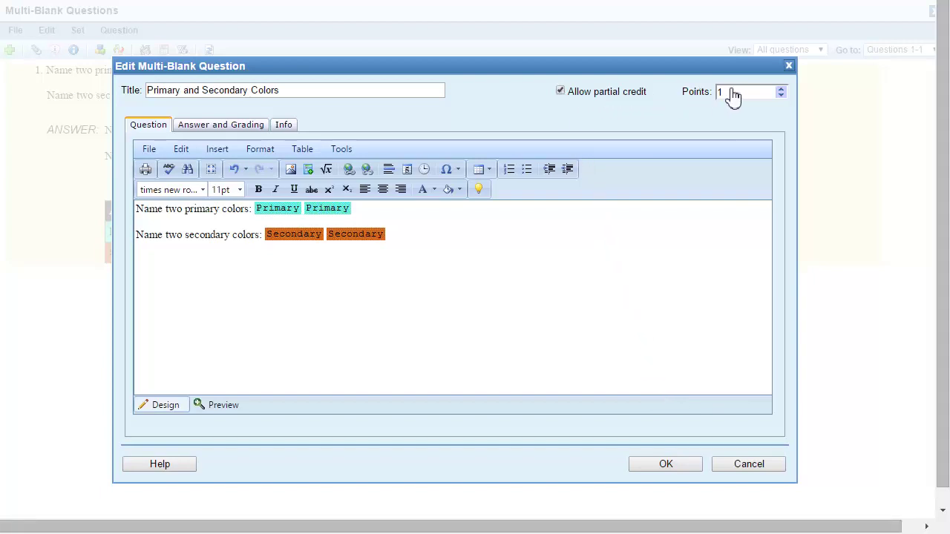
left_click(781, 90)
left_click(781, 90)
left_click(781, 90)
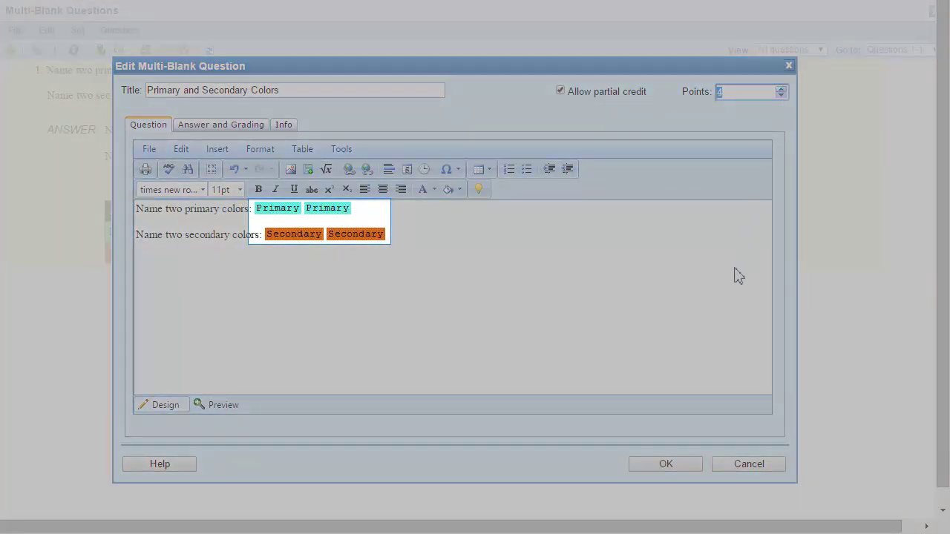